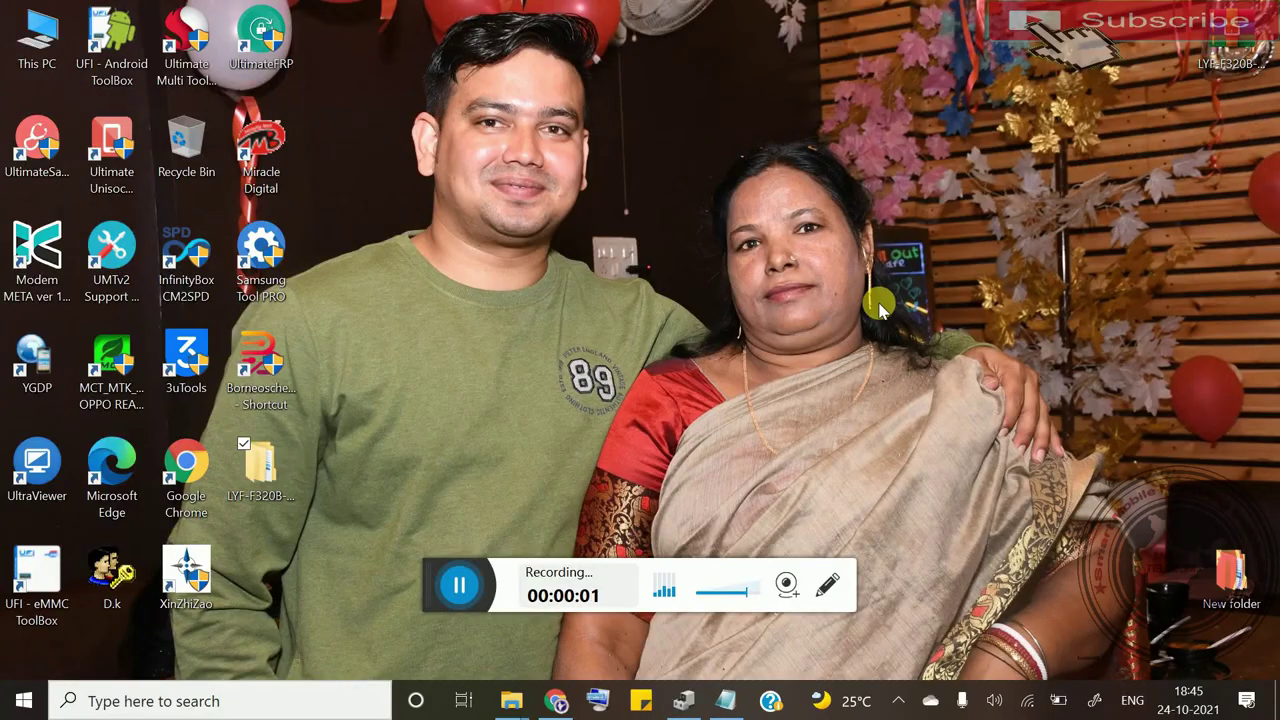
pyautogui.moveTo(443, 588); pyautogui.dragTo(1035, 652)
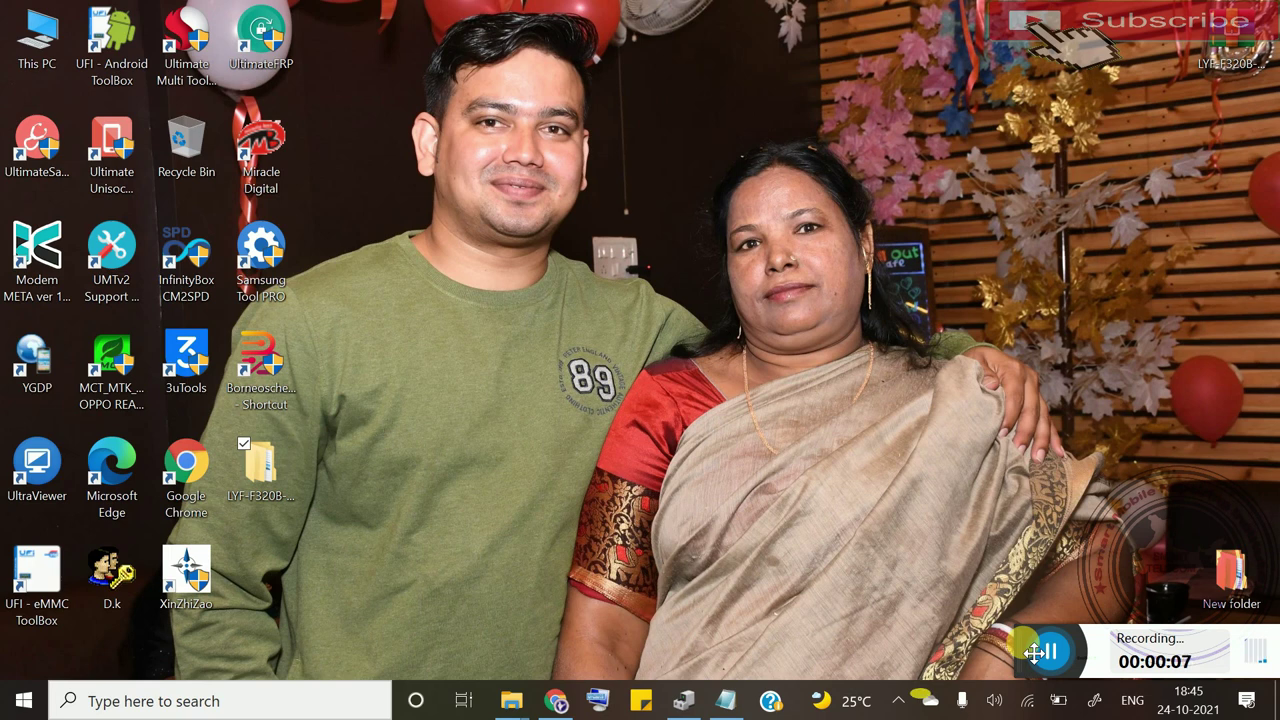
pyautogui.rightClick(511, 282)
pyautogui.click(686, 352)
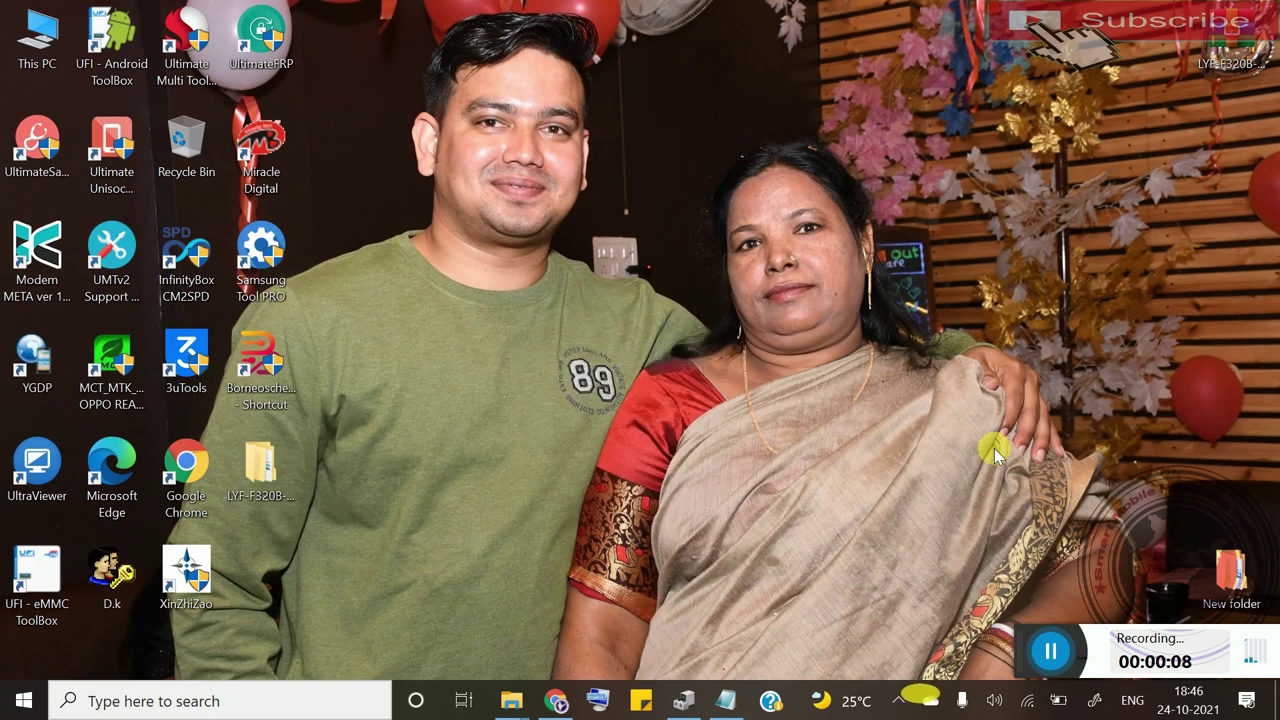
pyautogui.rightClick(900, 360)
pyautogui.click(845, 413)
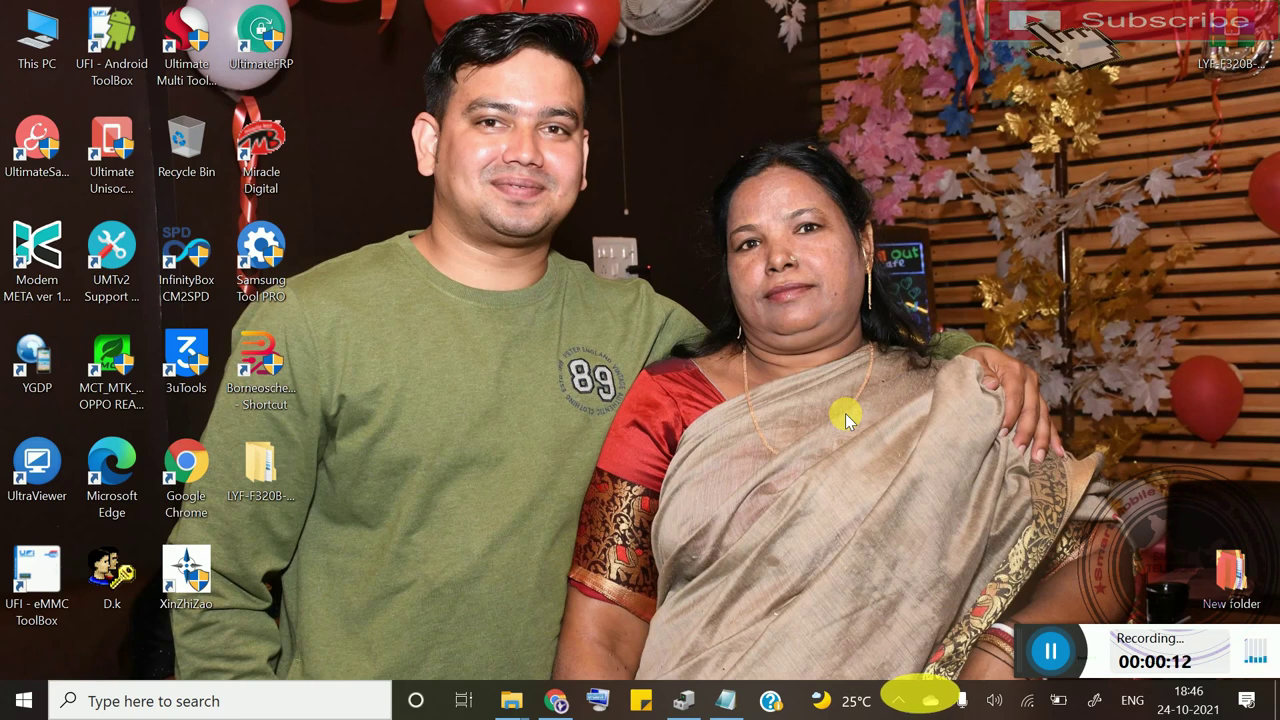
pyautogui.rightClick(870, 382)
pyautogui.click(836, 438)
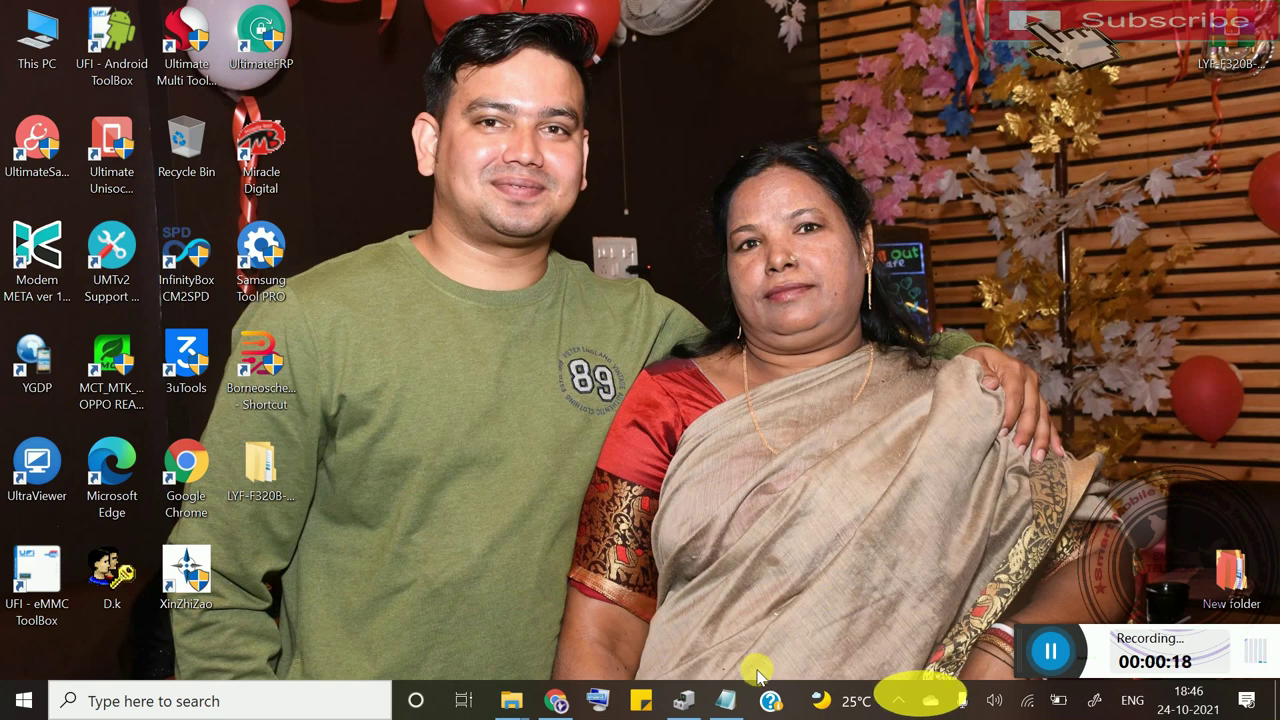
pyautogui.click(738, 695)
pyautogui.click(1094, 163)
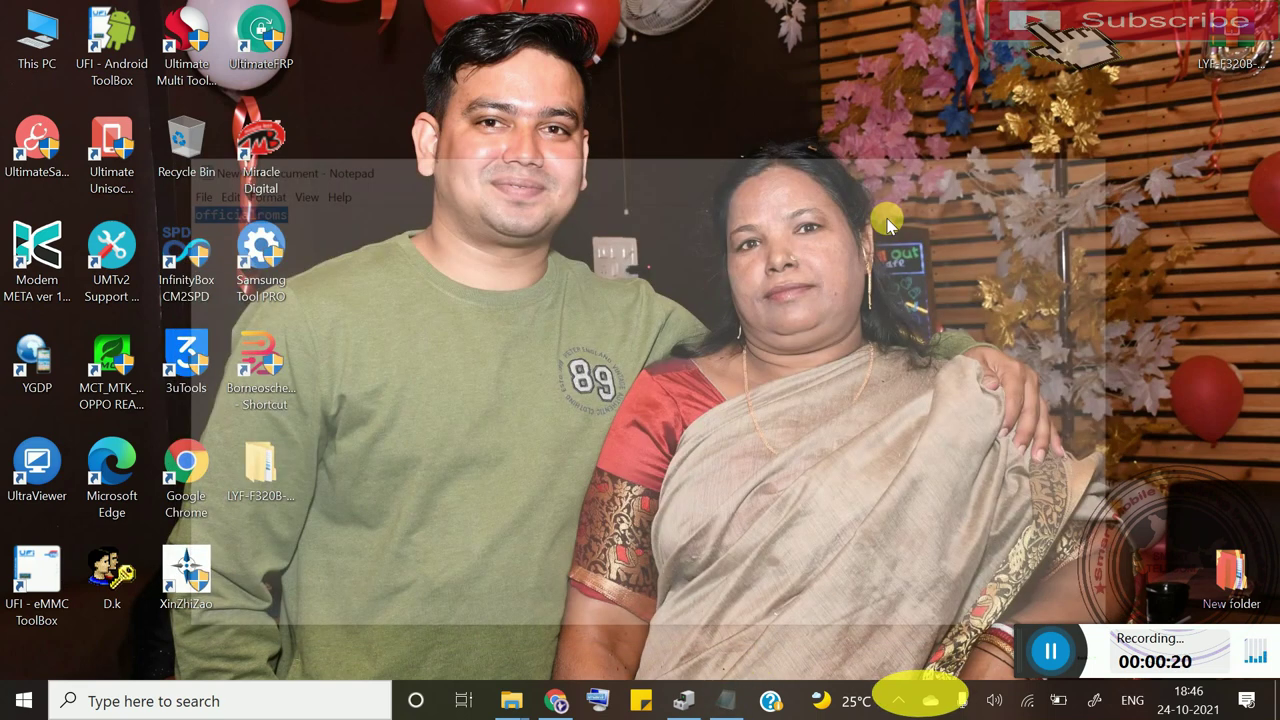
pyautogui.rightClick(665, 236)
pyautogui.click(838, 292)
pyautogui.doubleClick(258, 462)
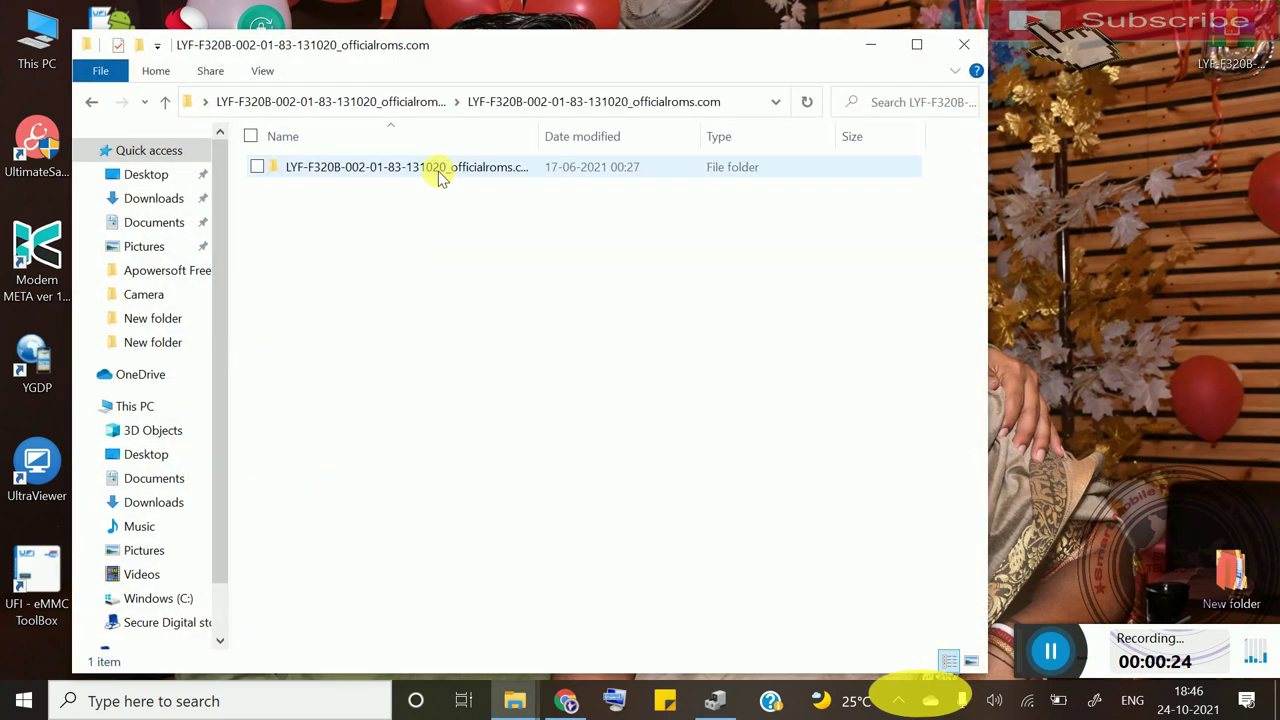
pyautogui.doubleClick(440, 172)
pyautogui.doubleClick(437, 170)
pyautogui.scroll(-7, 457, 383)
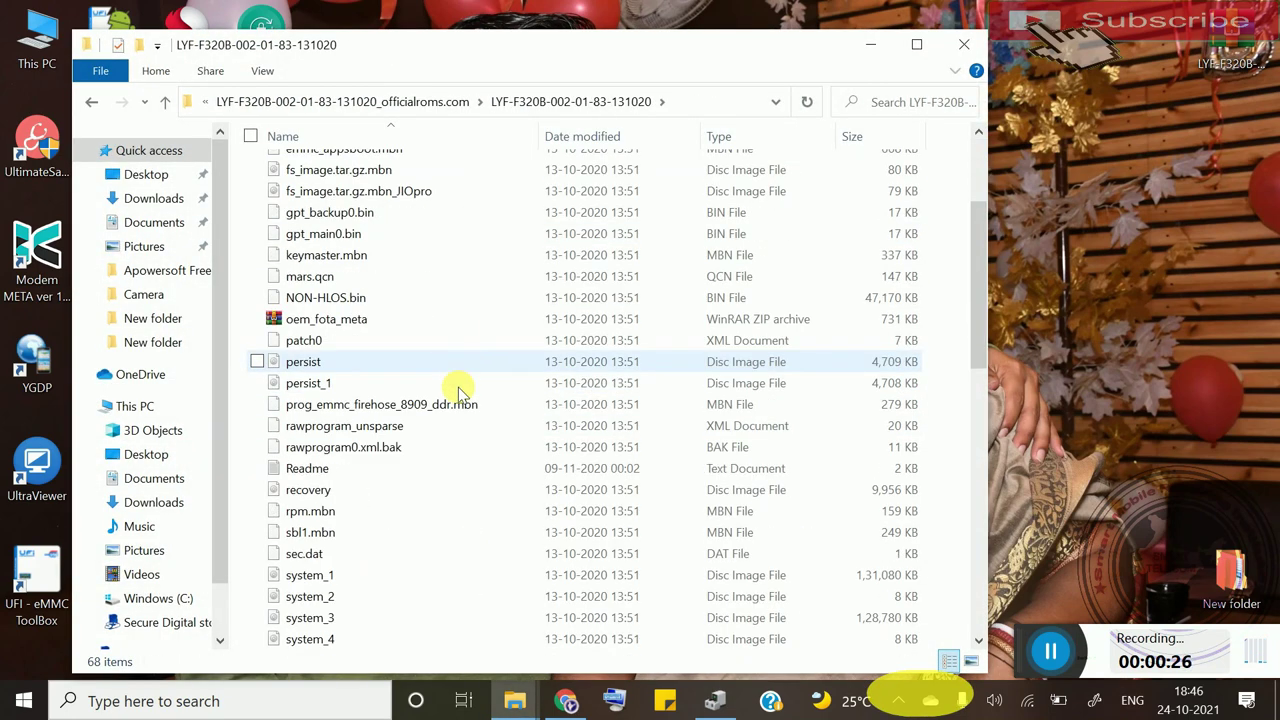
pyautogui.scroll(3, 431, 291)
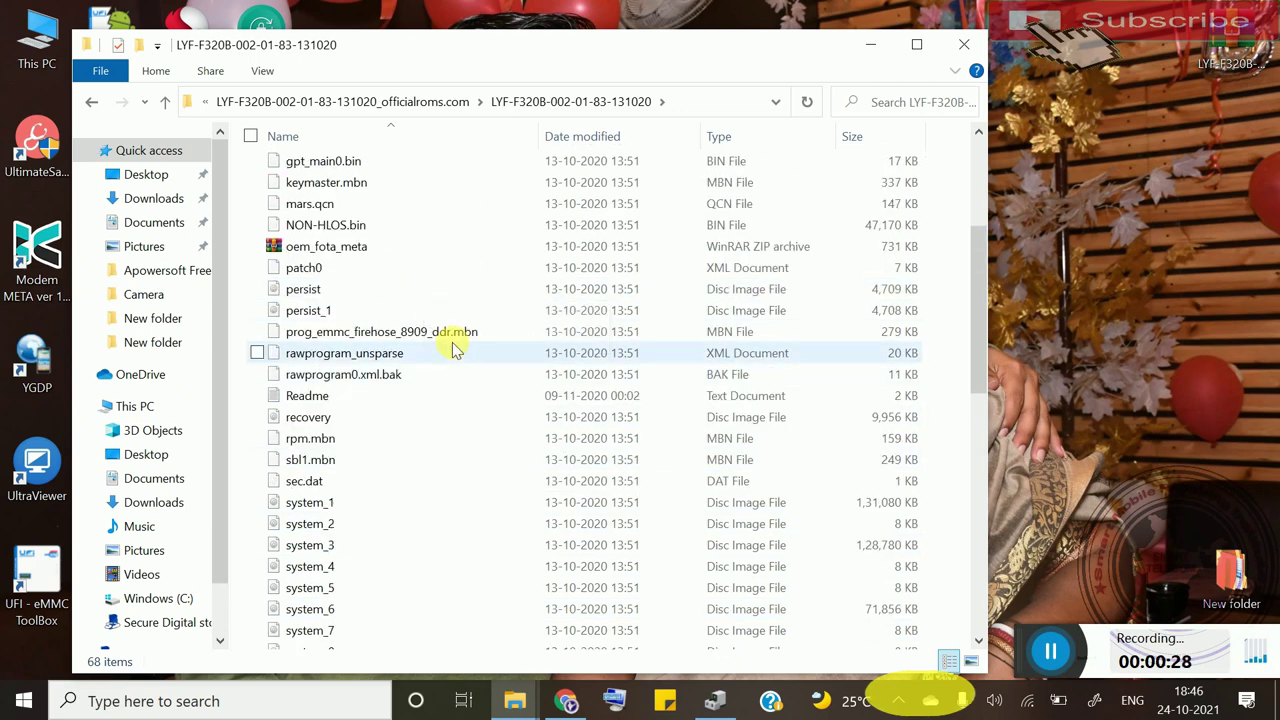
pyautogui.scroll(4, 415, 200)
pyautogui.scroll(-13, 415, 200)
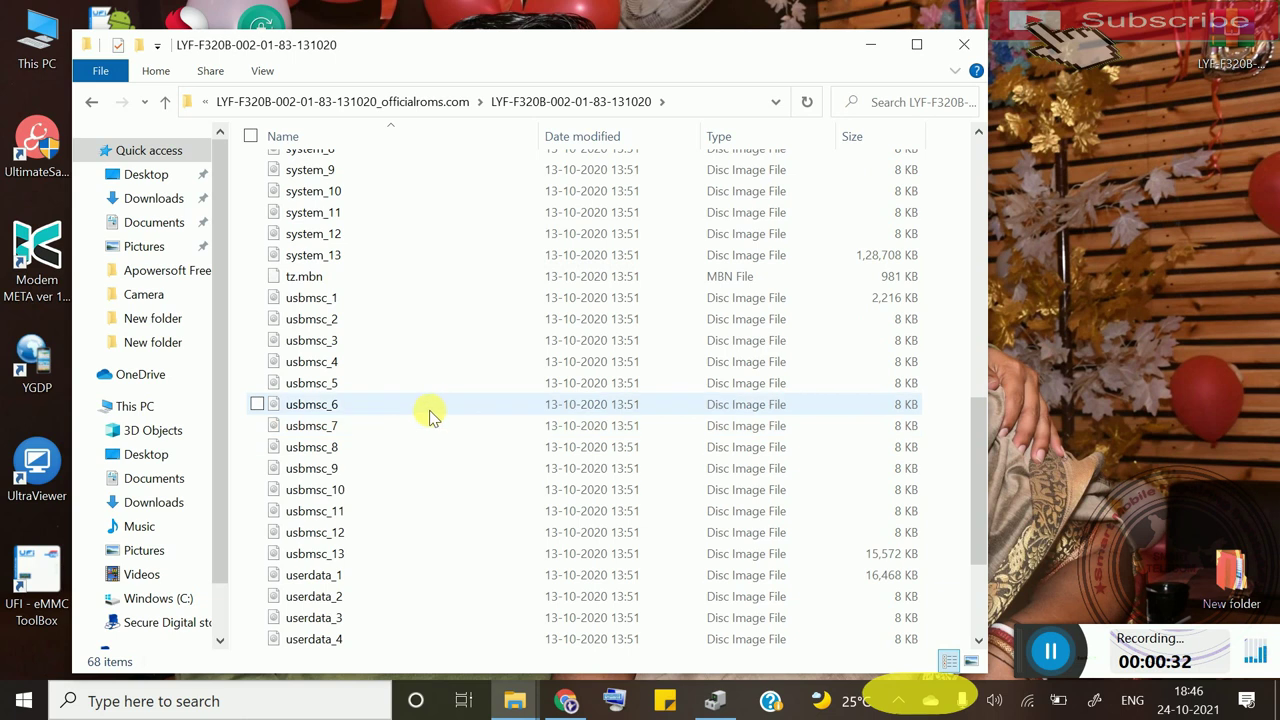
pyautogui.scroll(-3, 426, 412)
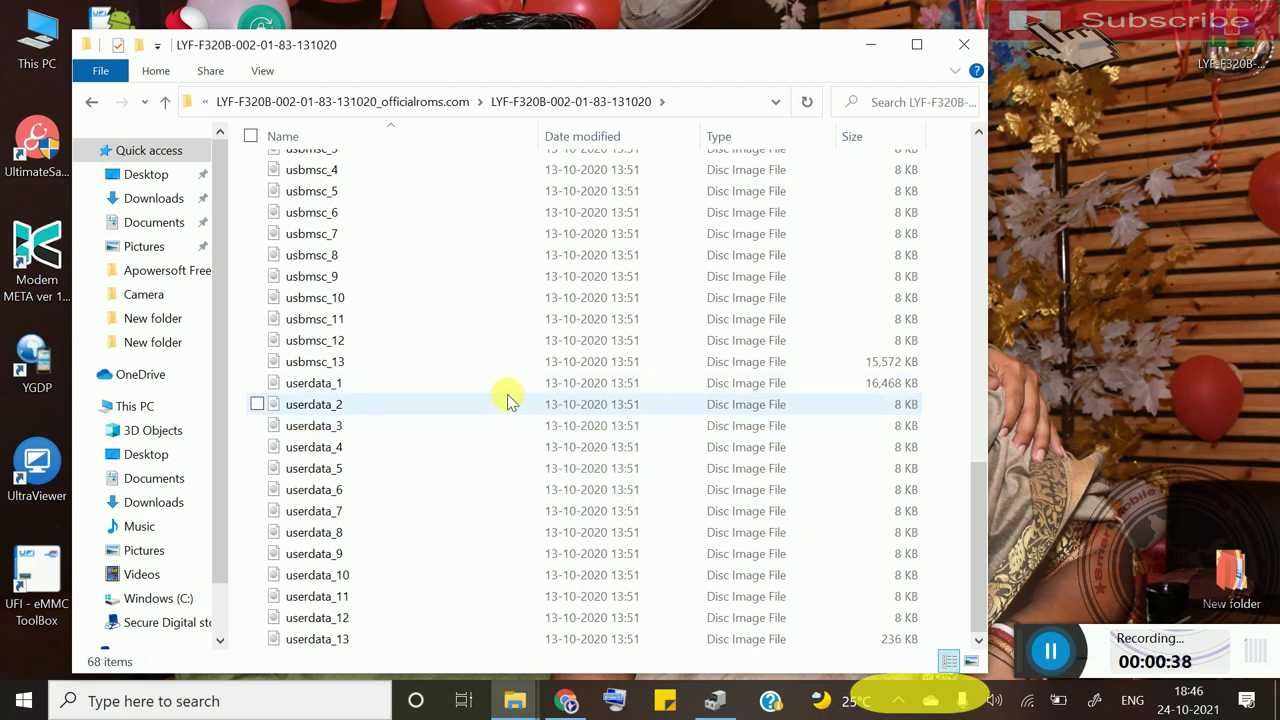
pyautogui.scroll(11, 510, 395)
pyautogui.scroll(4, 586, 310)
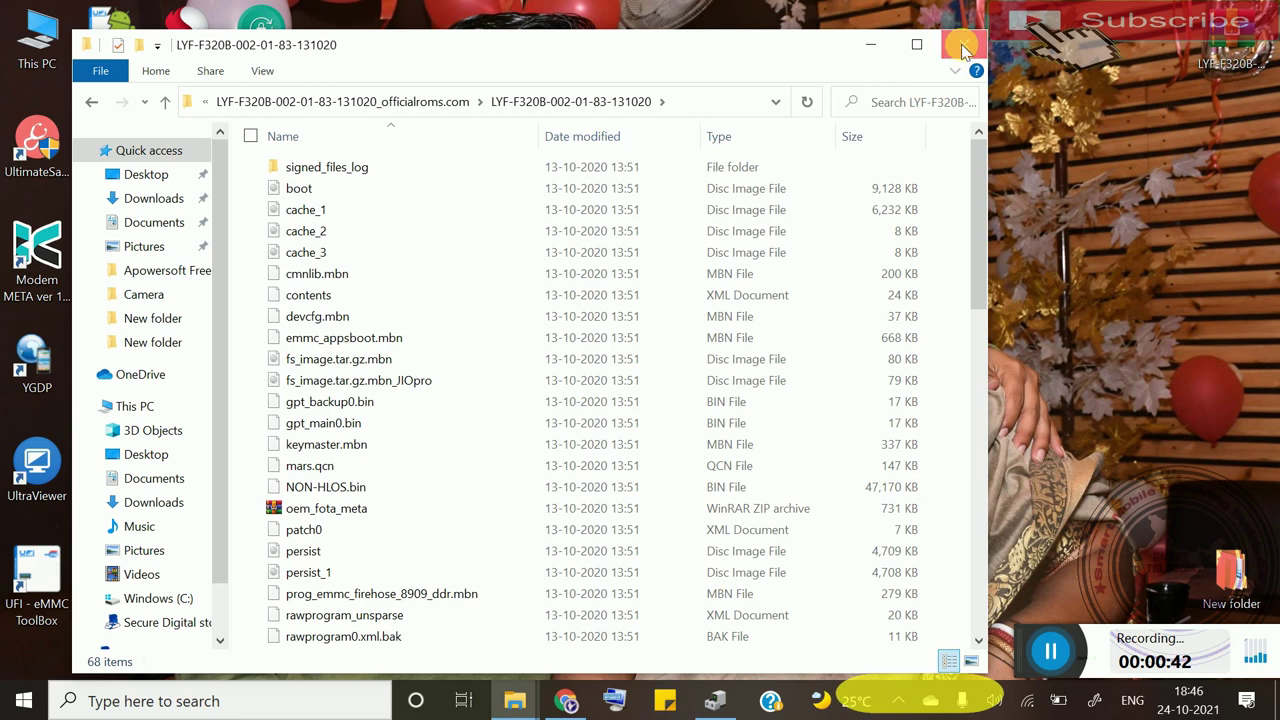
pyautogui.click(962, 46)
pyautogui.rightClick(505, 440)
pyautogui.click(477, 428)
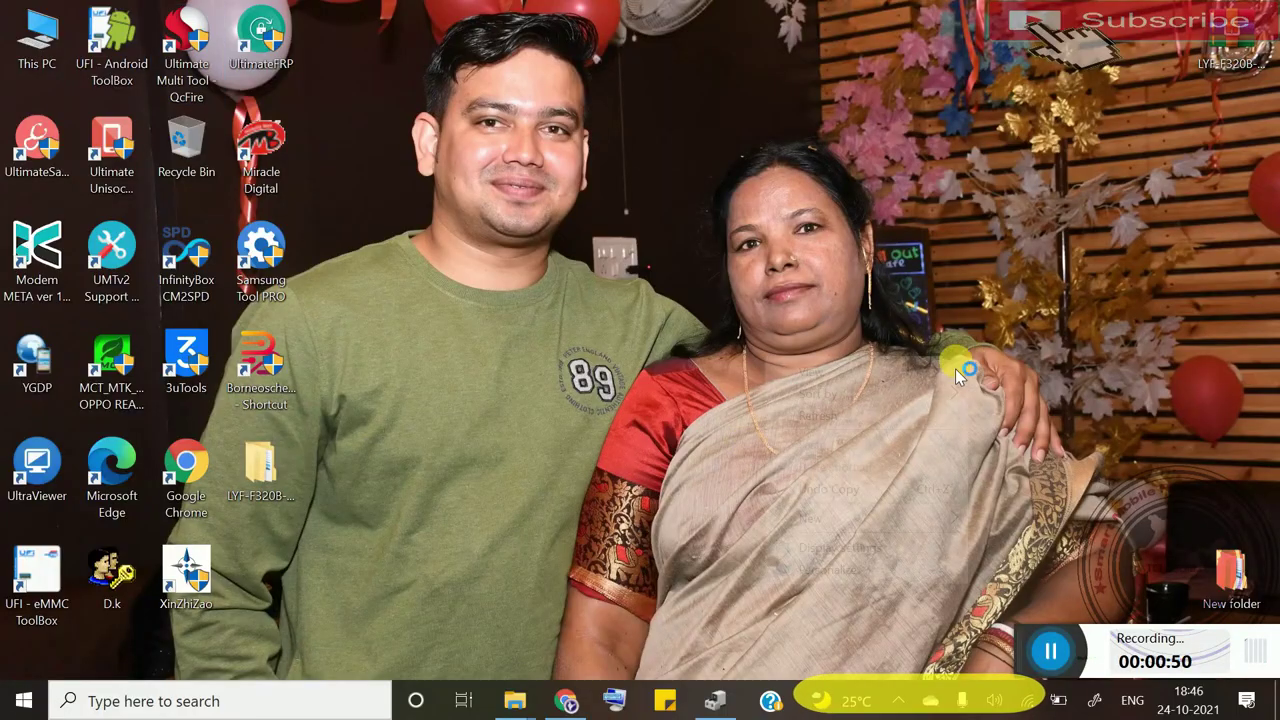
pyautogui.rightClick(957, 357)
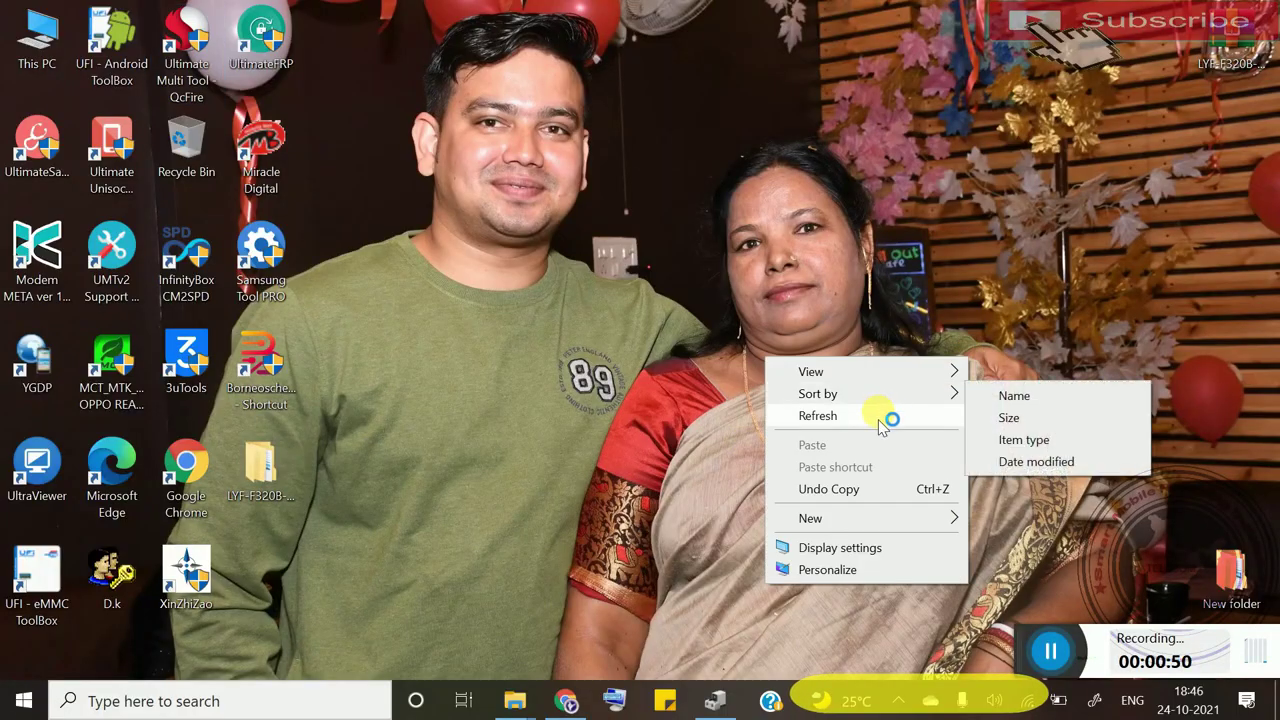
pyautogui.click(886, 417)
pyautogui.rightClick(886, 420)
pyautogui.click(828, 473)
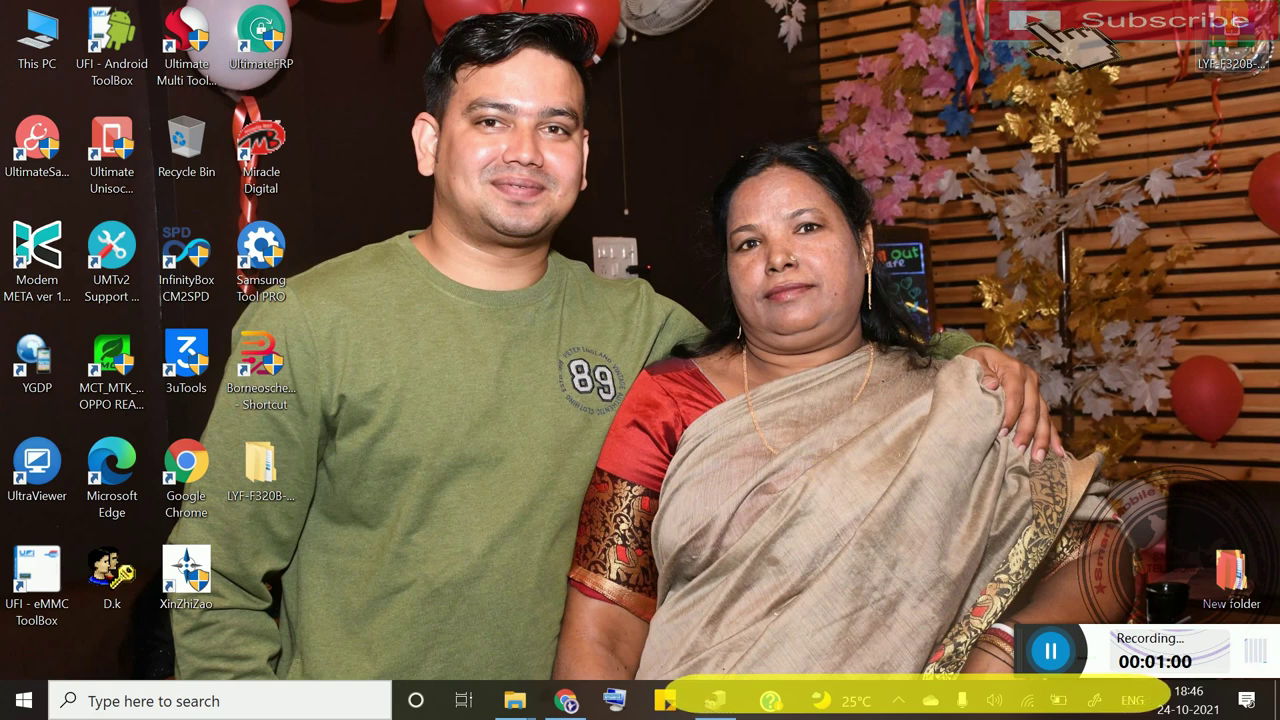
pyautogui.rightClick(1232, 145)
pyautogui.click(1190, 200)
pyautogui.rightClick(1190, 228)
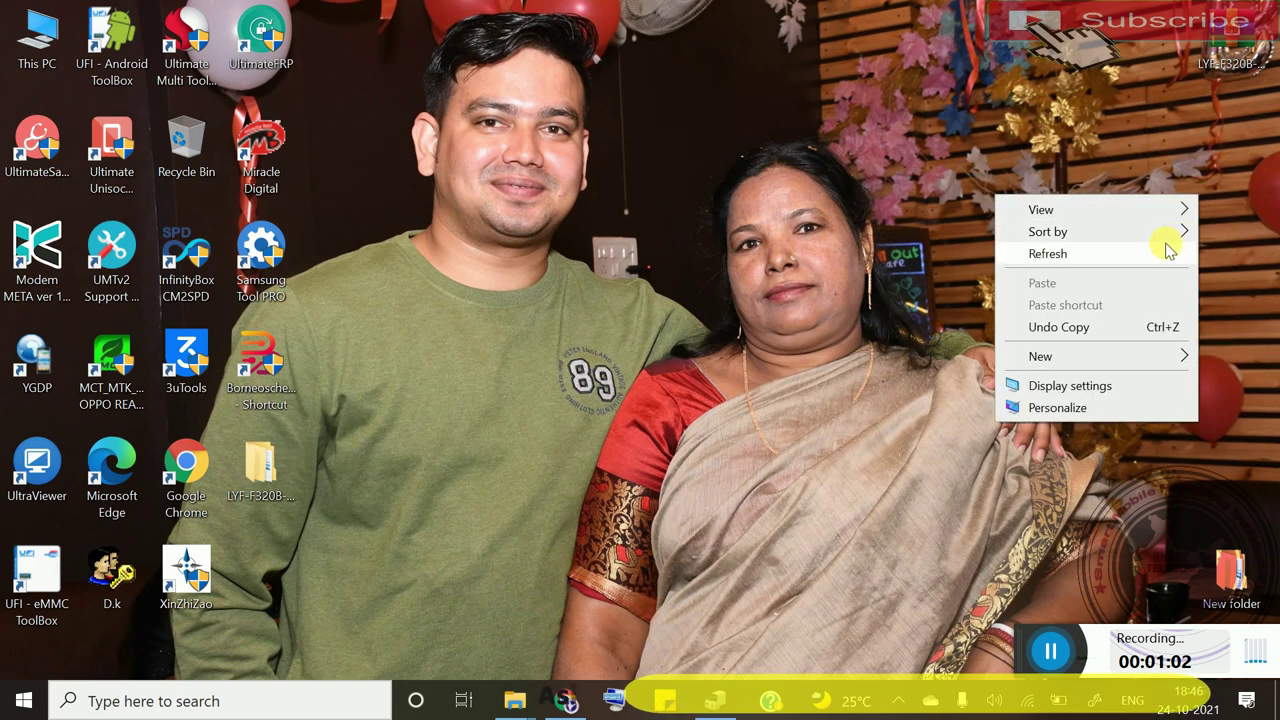
pyautogui.click(1168, 252)
pyautogui.rightClick(1200, 204)
pyautogui.click(1112, 262)
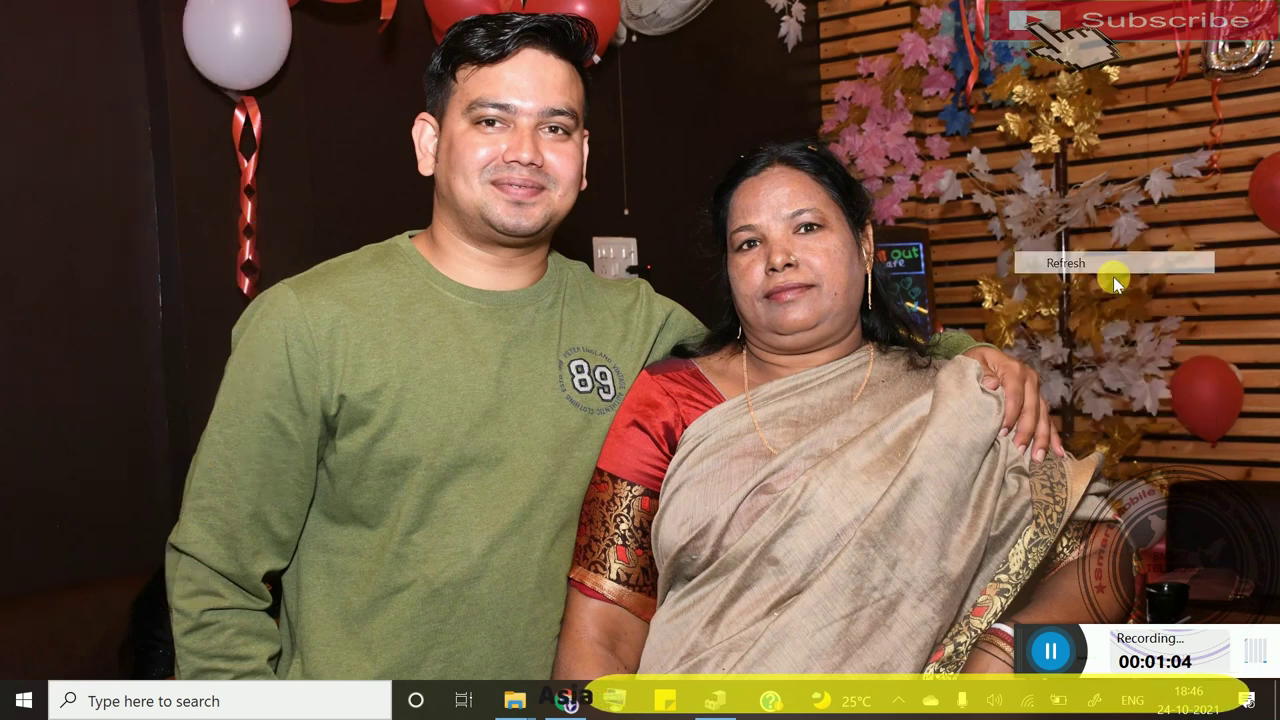
pyautogui.rightClick(1110, 268)
pyautogui.click(1060, 331)
# - Bring up Device Manager and arrange it side by side with the QcFire window
pyautogui.moveTo(660, 57); pyautogui.dragTo(828, 52)
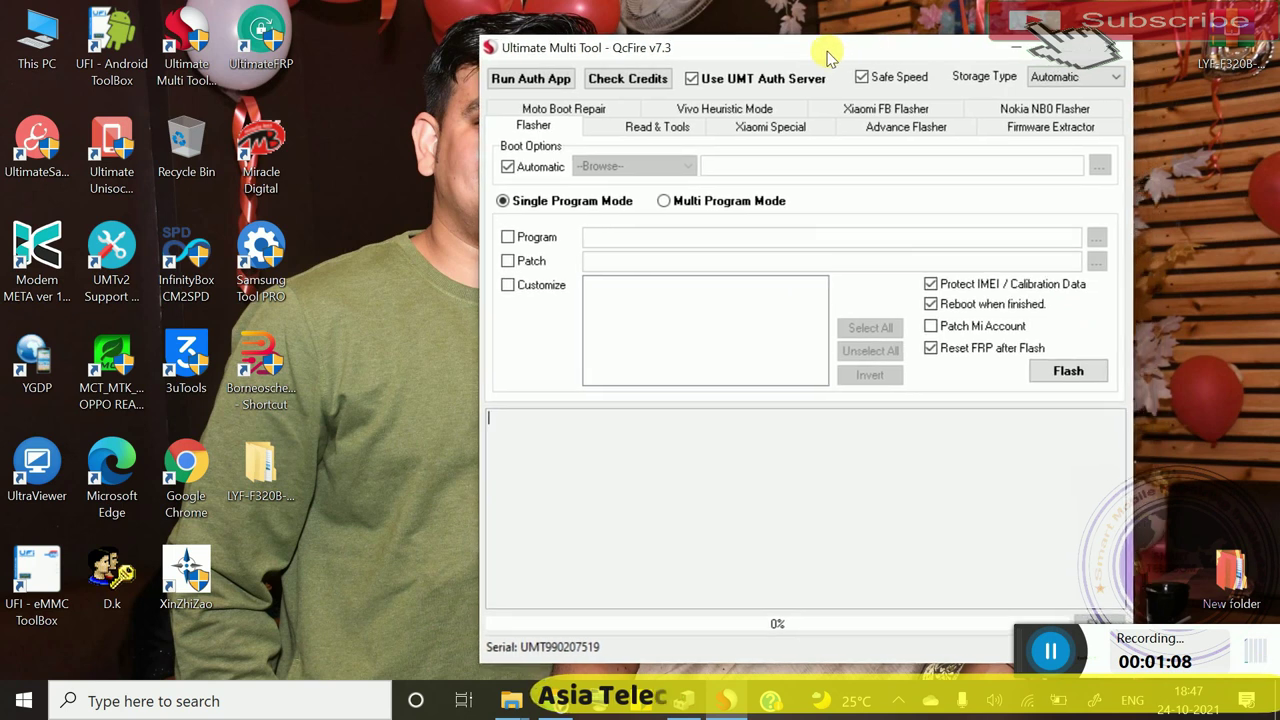
pyautogui.click(708, 692)
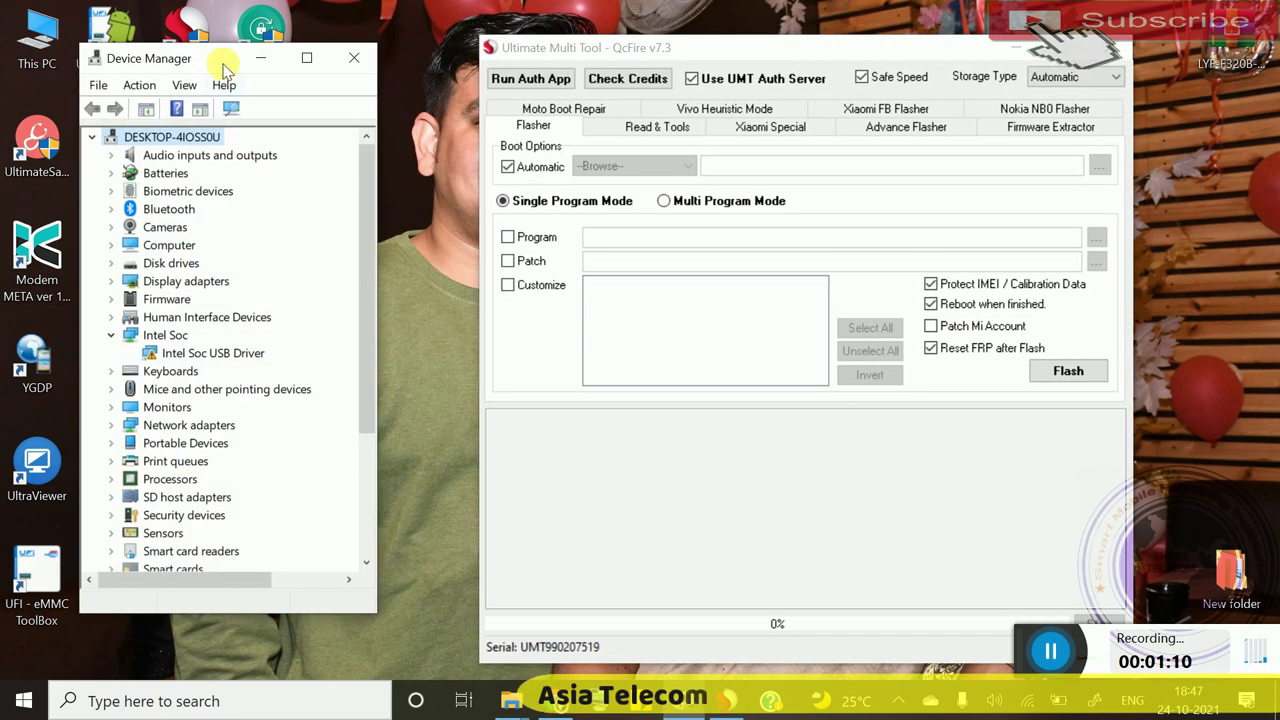
pyautogui.moveTo(224, 66); pyautogui.dragTo(204, 57)
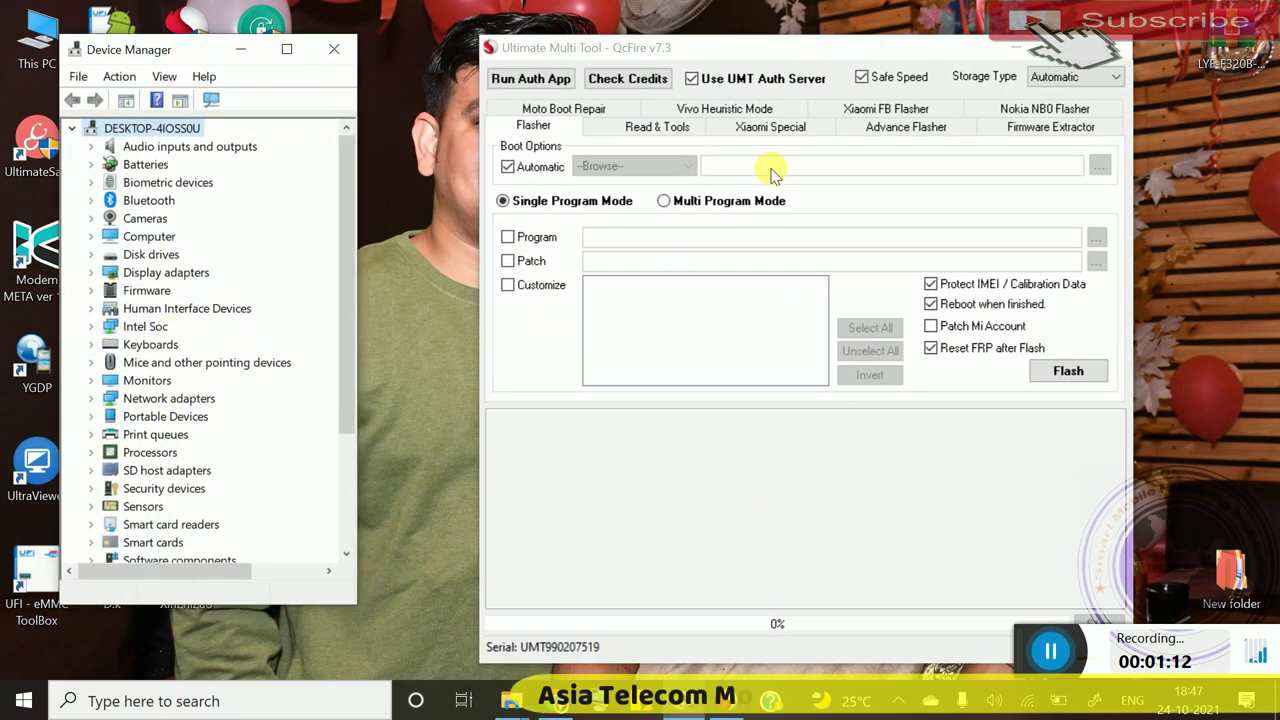
pyautogui.moveTo(850, 54); pyautogui.dragTo(758, 27)
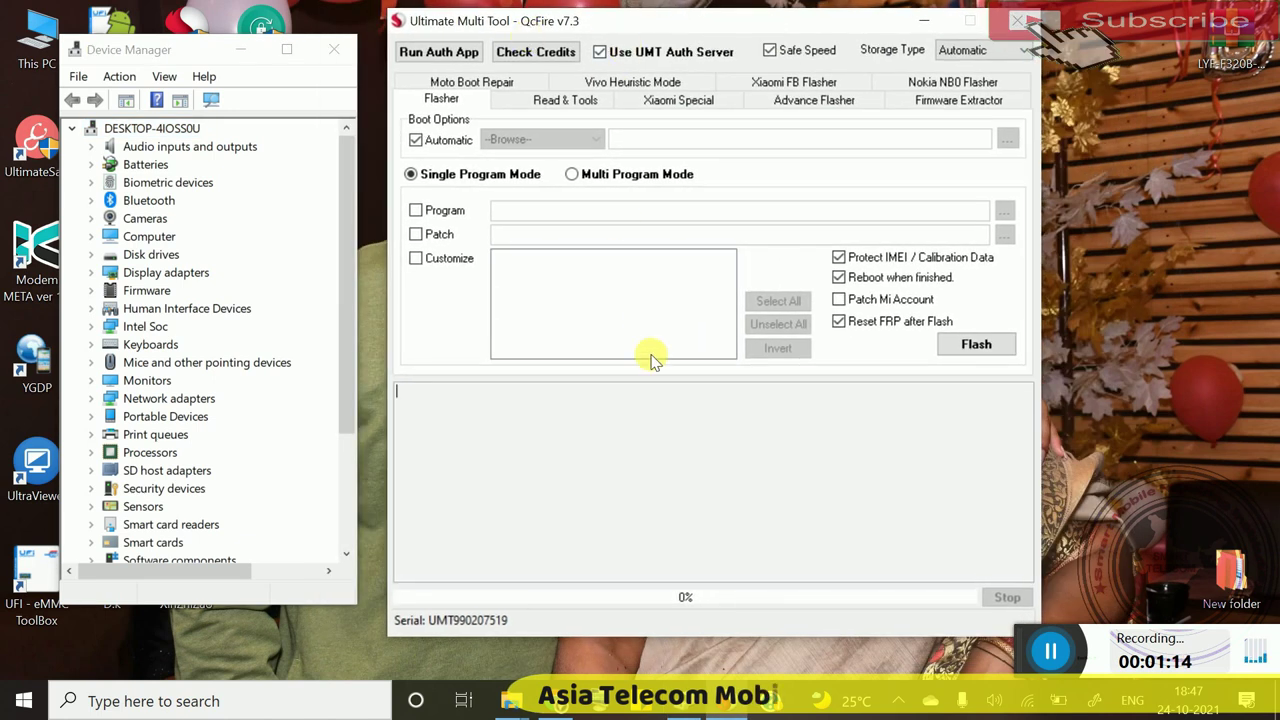
pyautogui.click(418, 212)
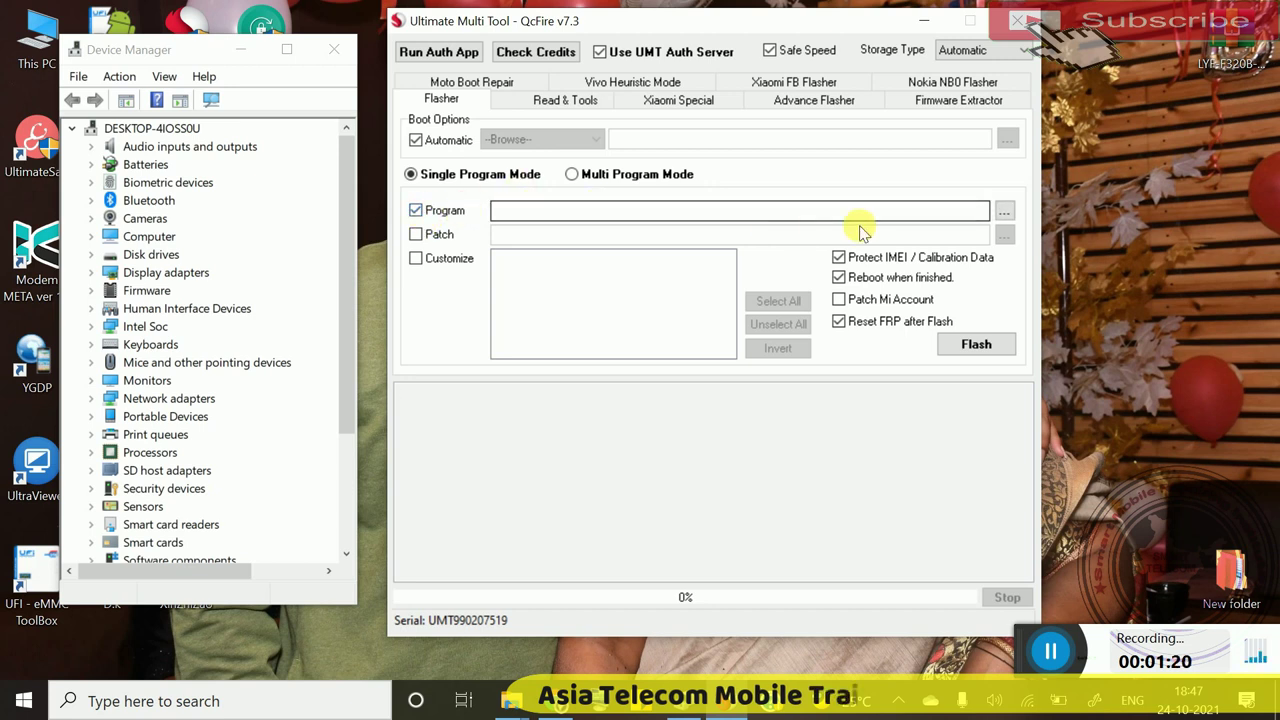
pyautogui.click(1005, 212)
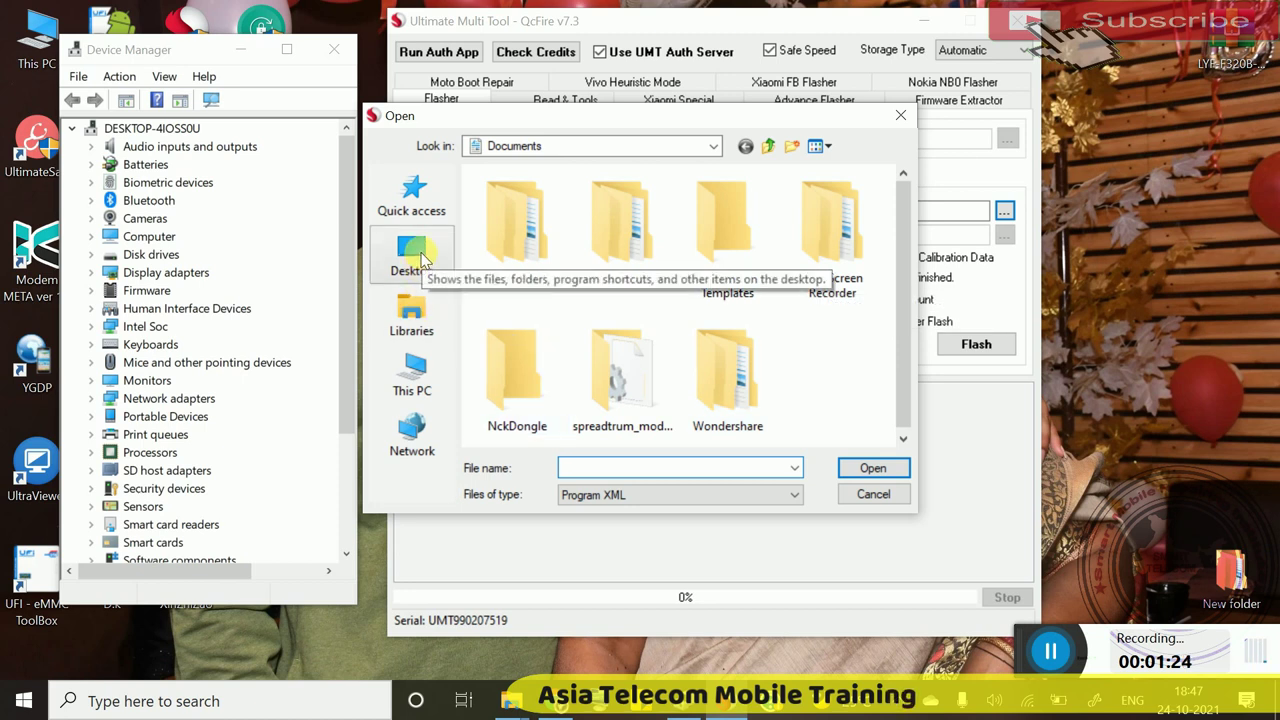
pyautogui.click(422, 262)
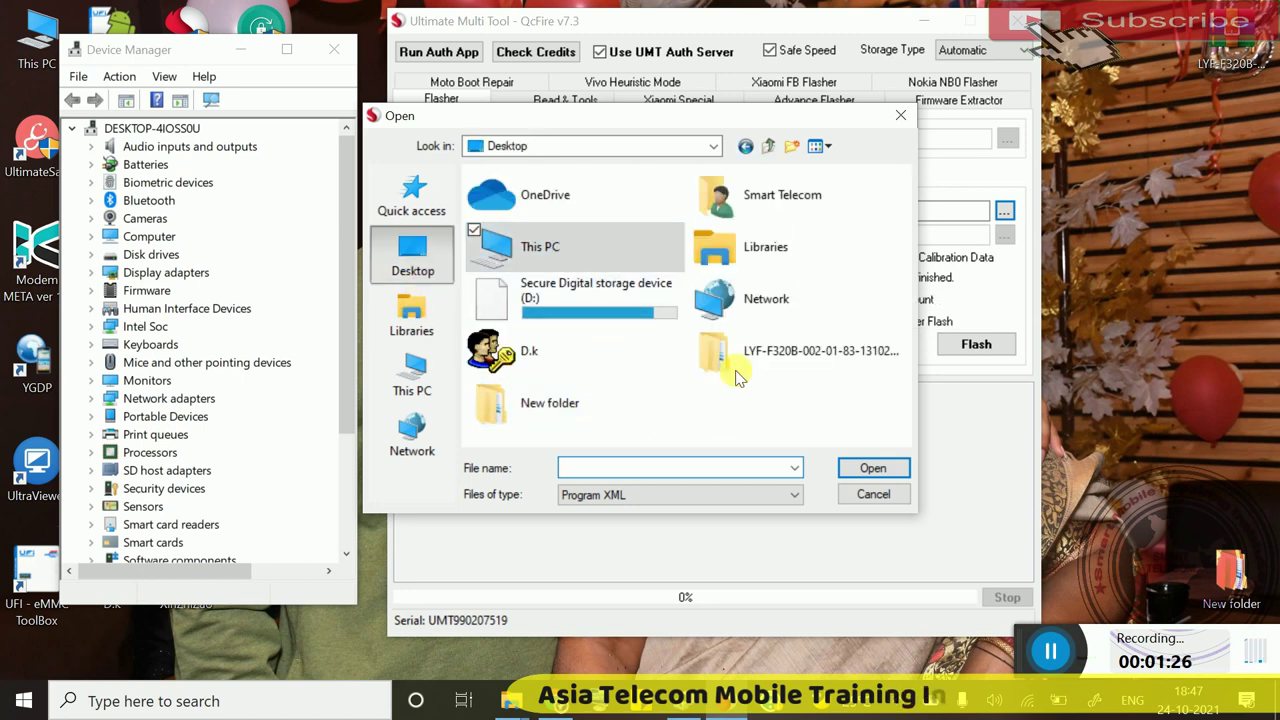
pyautogui.doubleClick(771, 370)
pyautogui.click(590, 212)
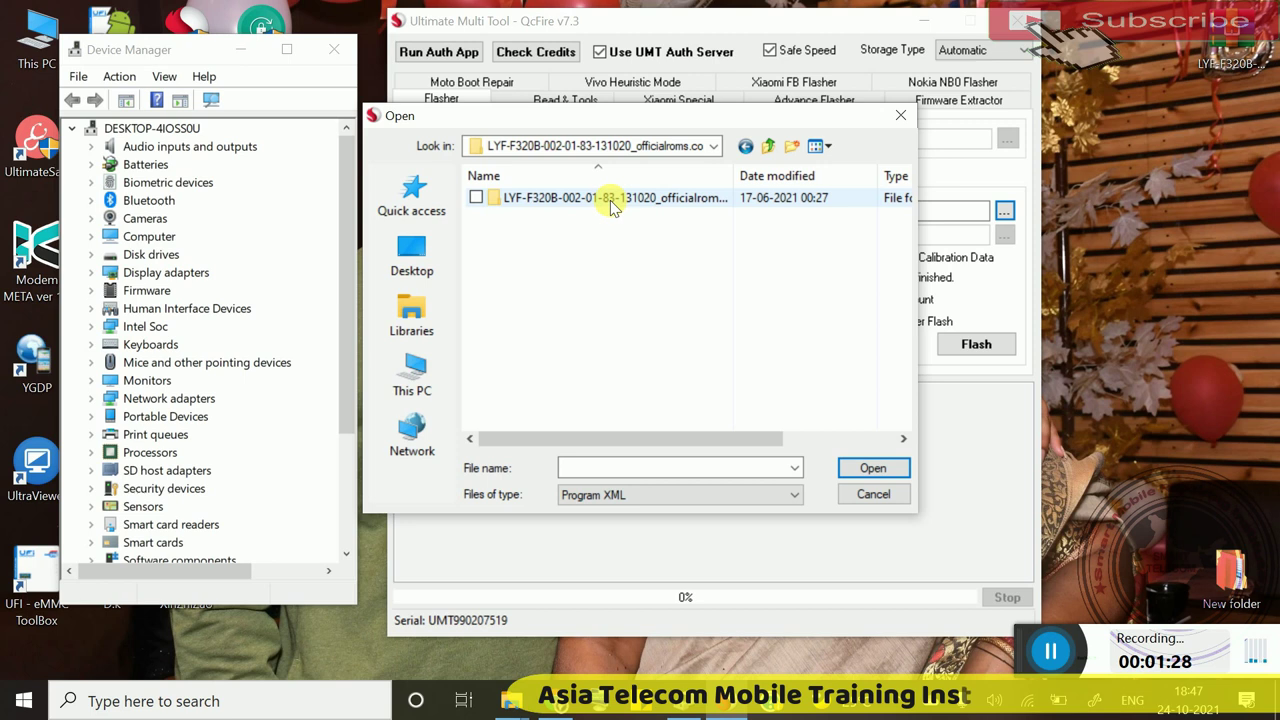
pyautogui.doubleClick(605, 205)
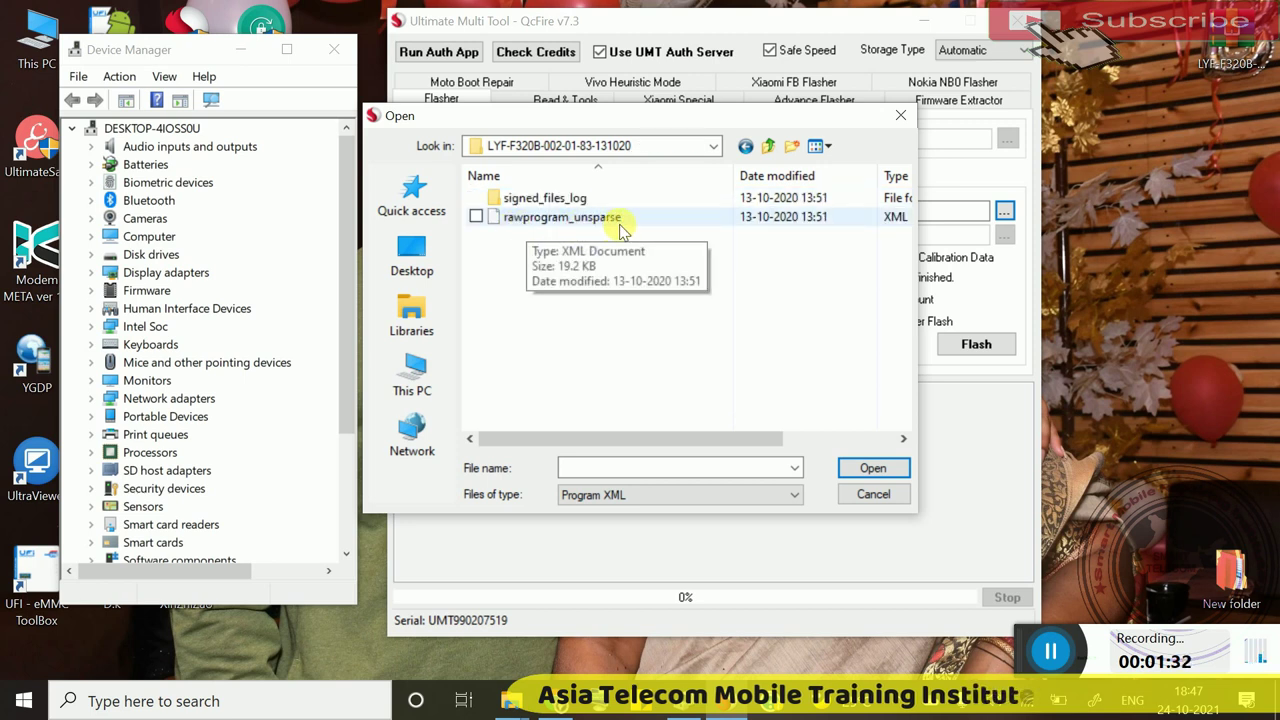
pyautogui.doubleClick(600, 217)
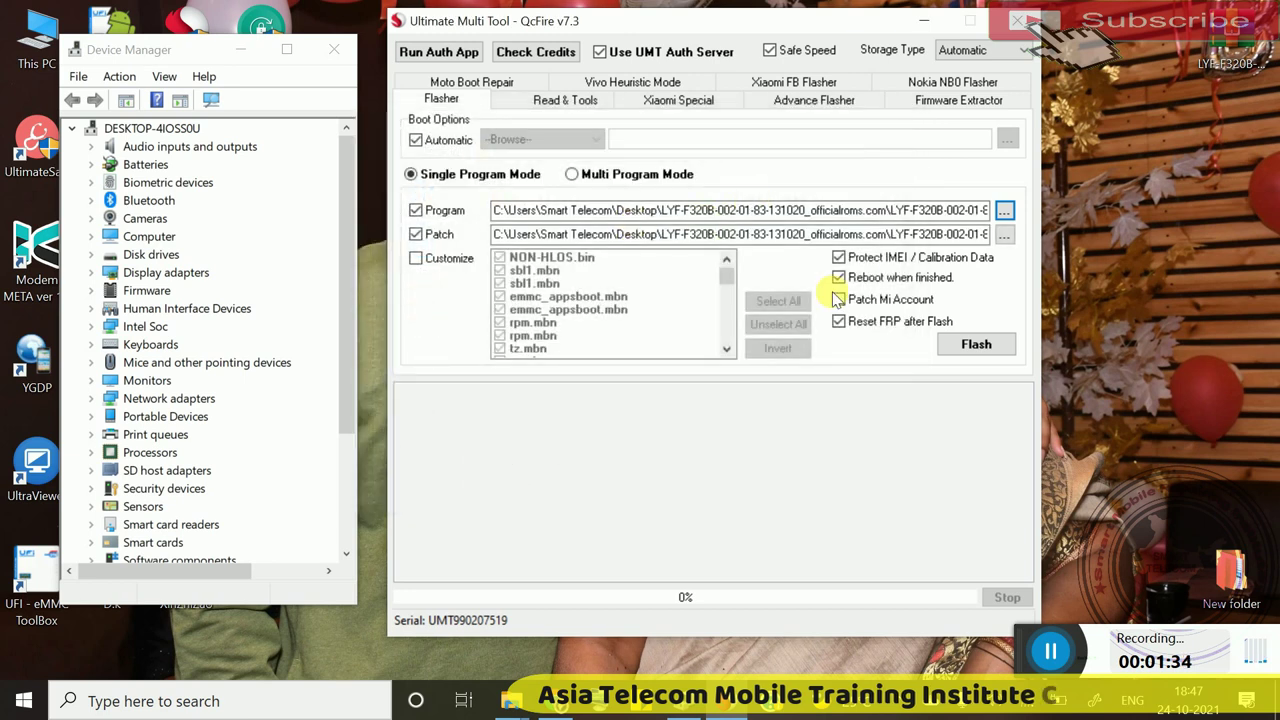
pyautogui.rightClick(1209, 269)
pyautogui.click(1126, 326)
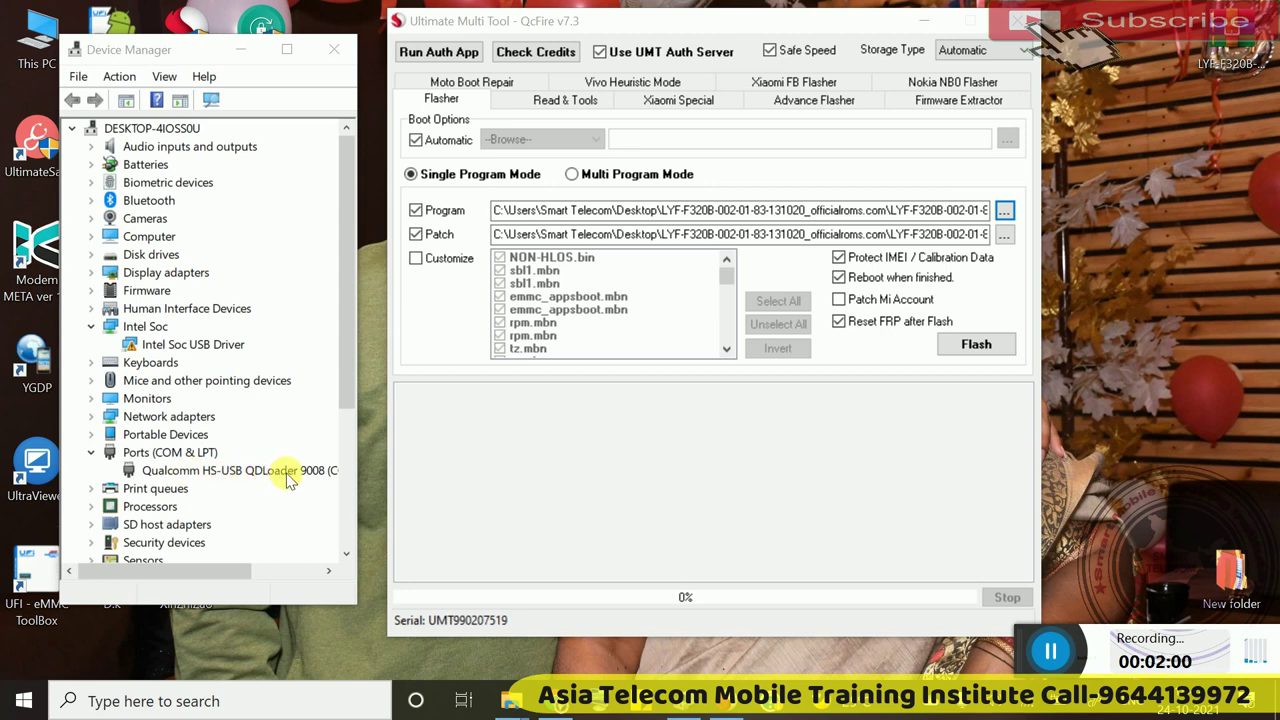
# - Flash the loaded firmware to the phone connected on the Qualcomm HS-USB QDLoader 9008 port, and pause the screen recording
pyautogui.click(961, 343)
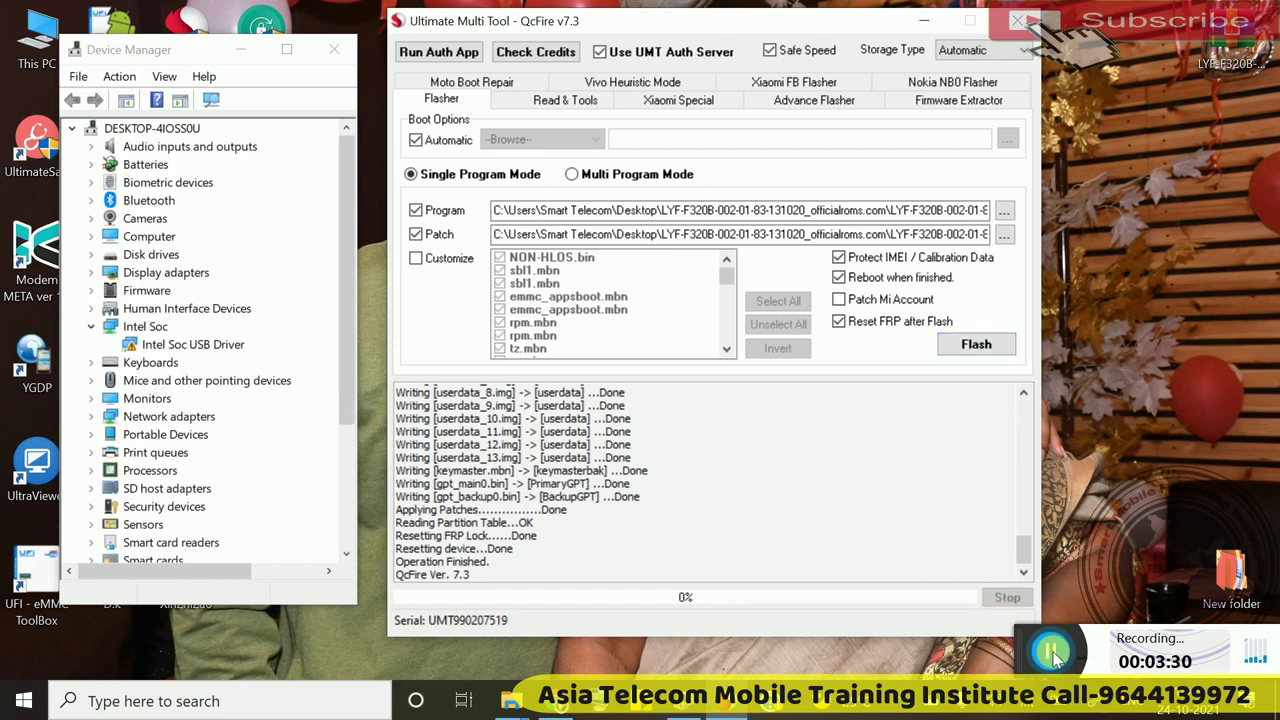
pyautogui.click(1050, 652)
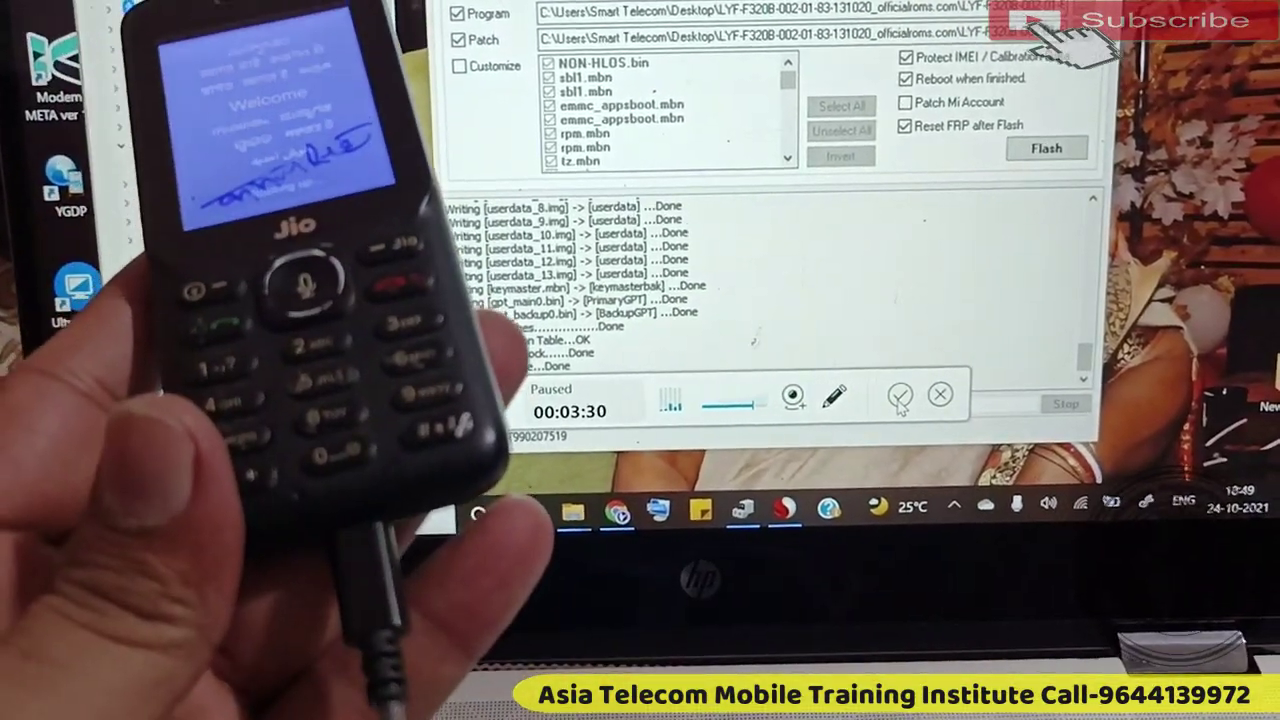